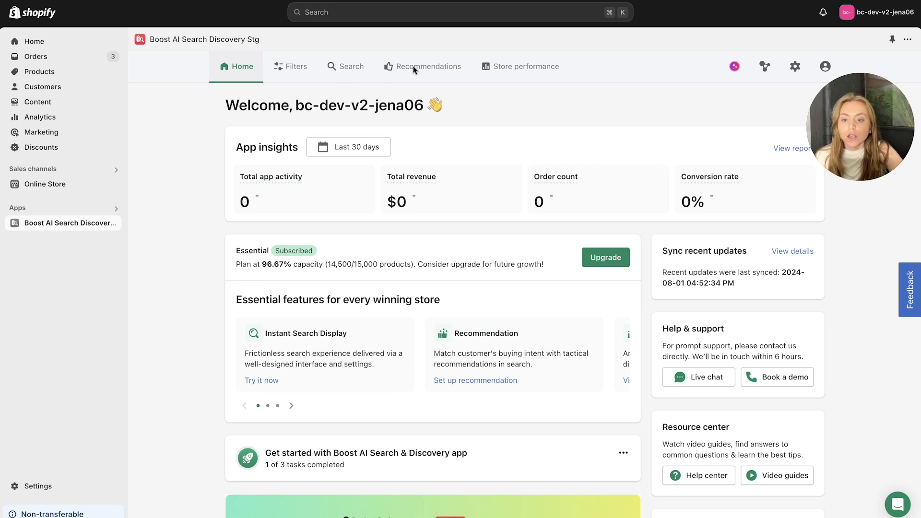
# Step: Go to Recommendations > Predictive bundles, which lists no bundles yet
pyautogui.click(383, 70)
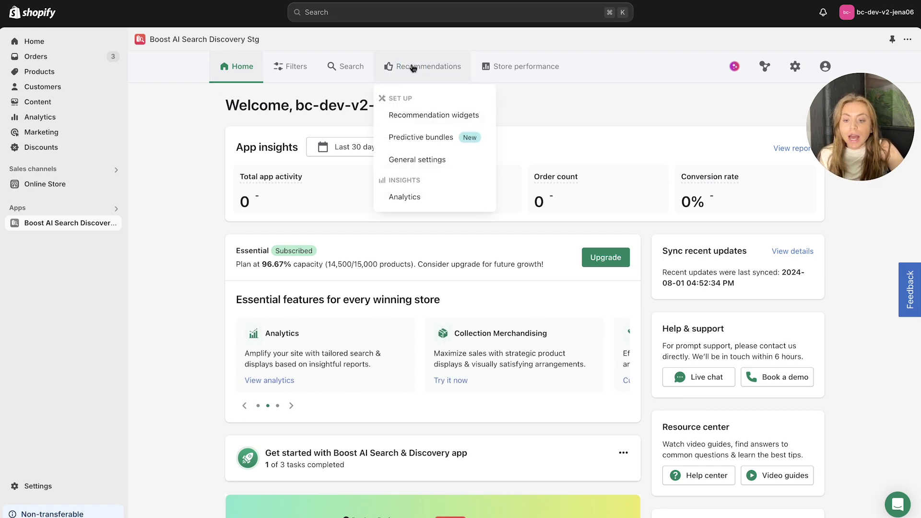
pyautogui.click(447, 139)
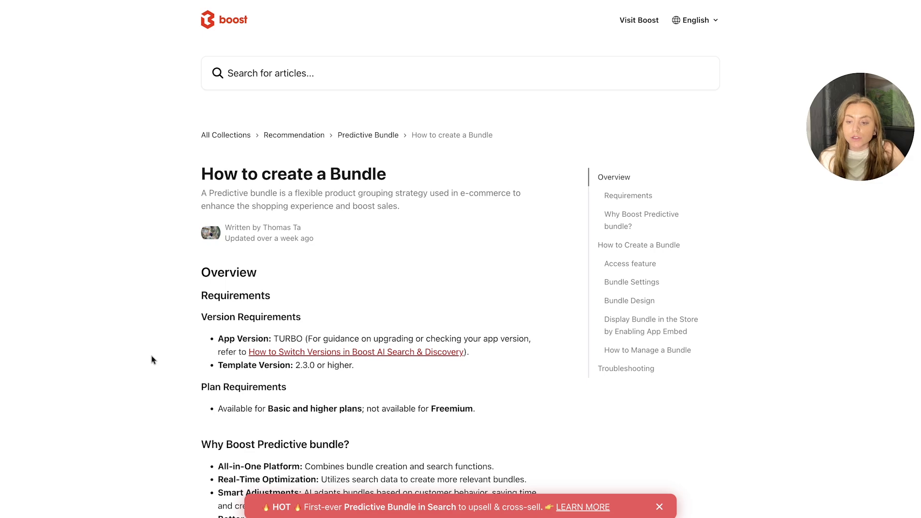
# Step: Scroll the help article to the Access feature and Bundle Settings steps
pyautogui.scroll(-15, 151, 360)
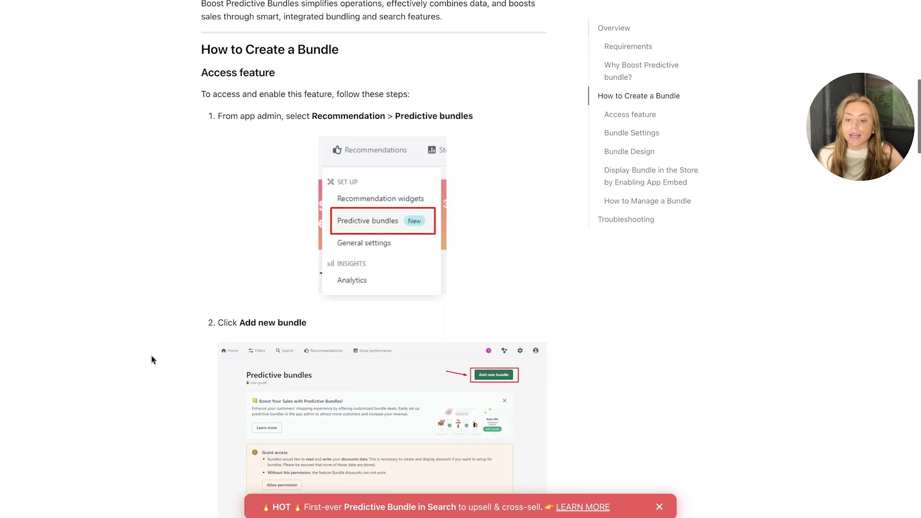
pyautogui.scroll(-2, 151, 360)
pyautogui.scroll(18, 152, 360)
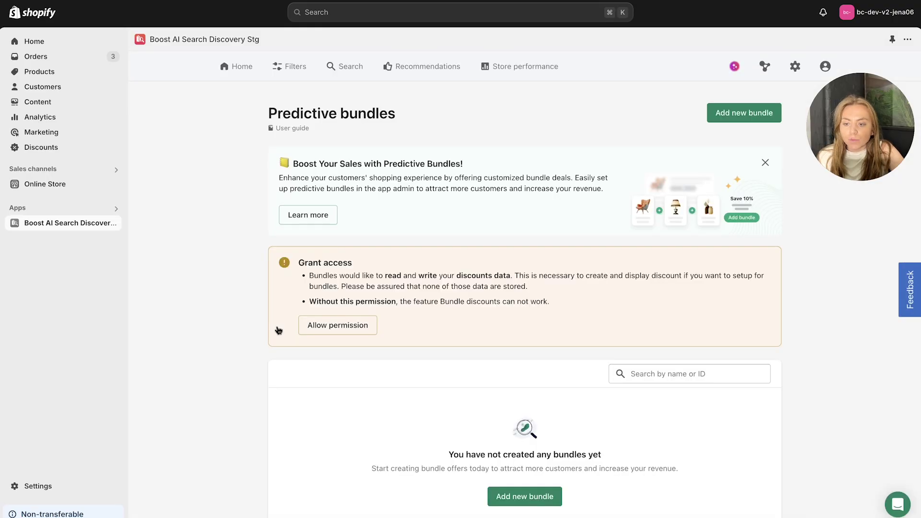
# Step: Allow bundles to read and write discounts data and confirm the app's data access update
pyautogui.scroll(-1, 255, 369)
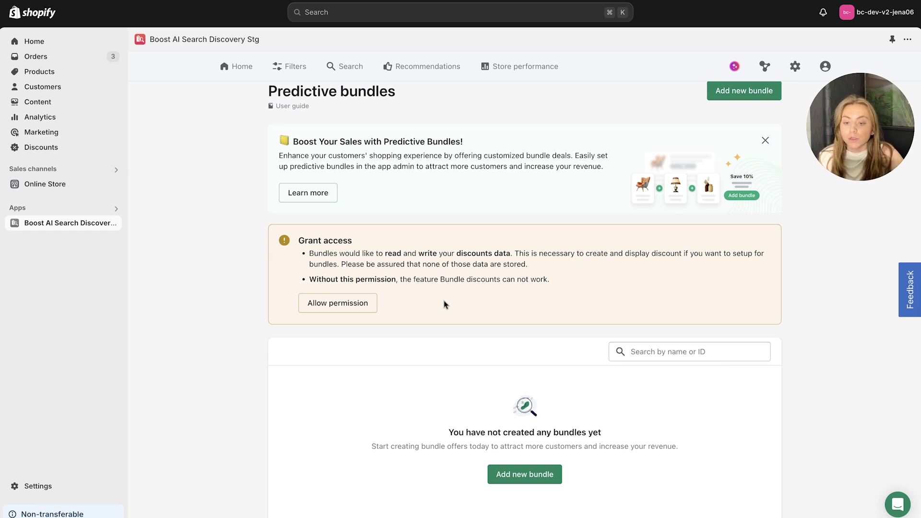
pyautogui.click(319, 303)
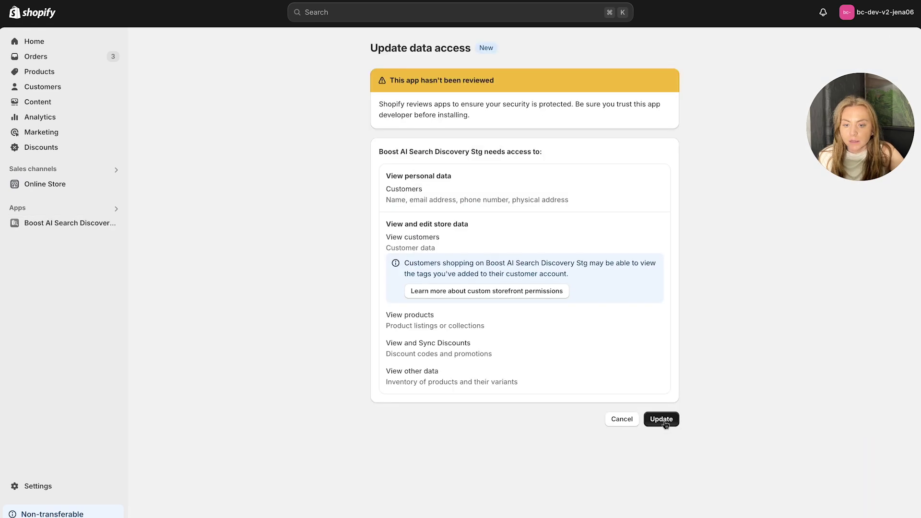
pyautogui.click(663, 421)
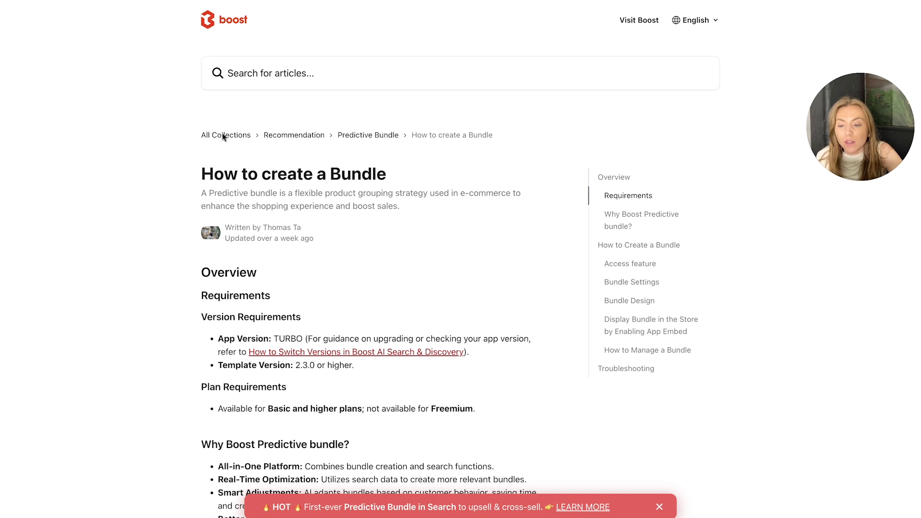
# Step: Read through the help article's bundle version and plan Requirements section
pyautogui.scroll(-2, 278, 319)
pyautogui.scroll(-1, 277, 318)
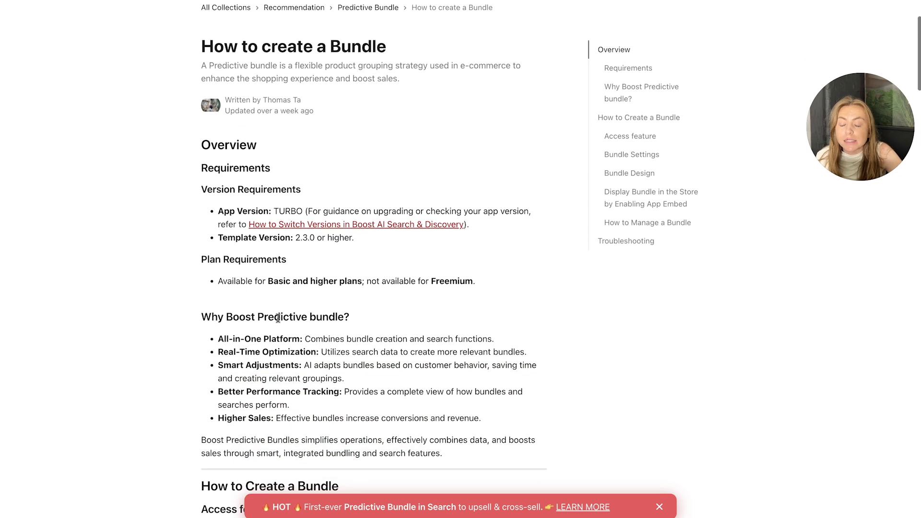
pyautogui.scroll(-1, 278, 318)
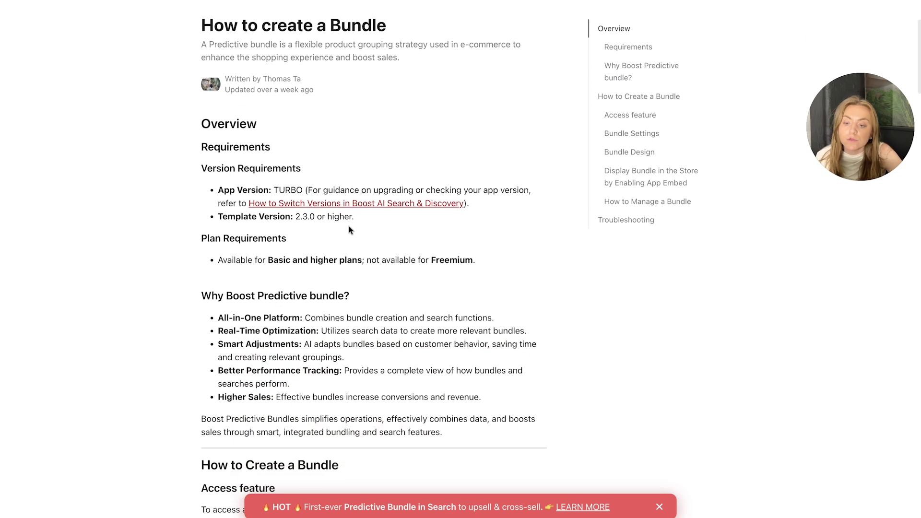
pyautogui.moveTo(355, 218); pyautogui.dragTo(190, 177)
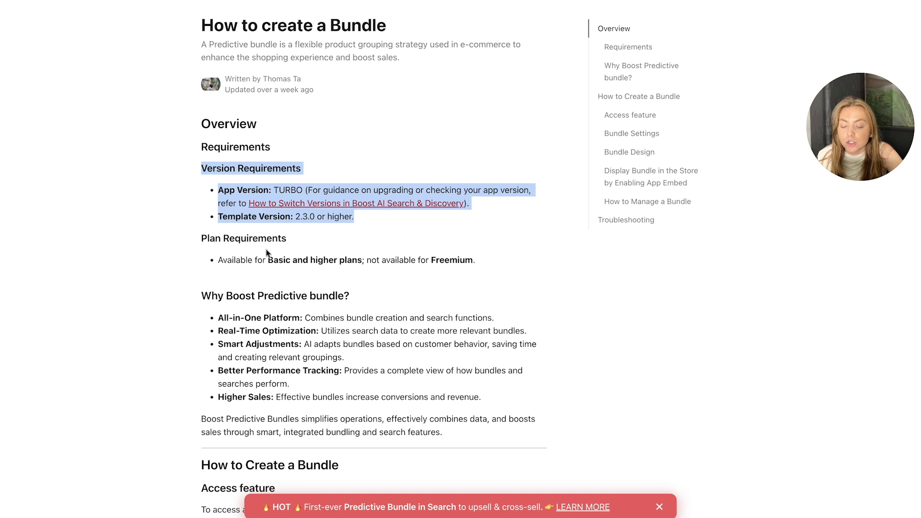
pyautogui.click(336, 277)
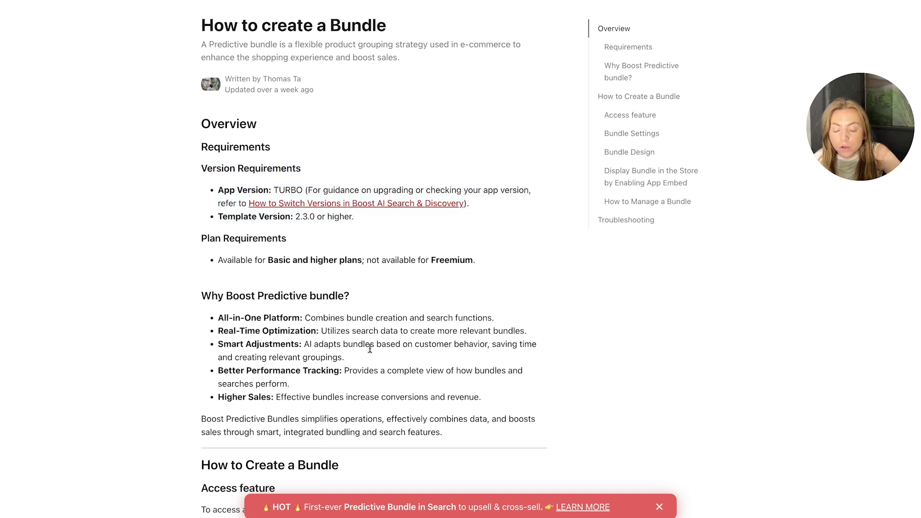
pyautogui.scroll(-2, 370, 349)
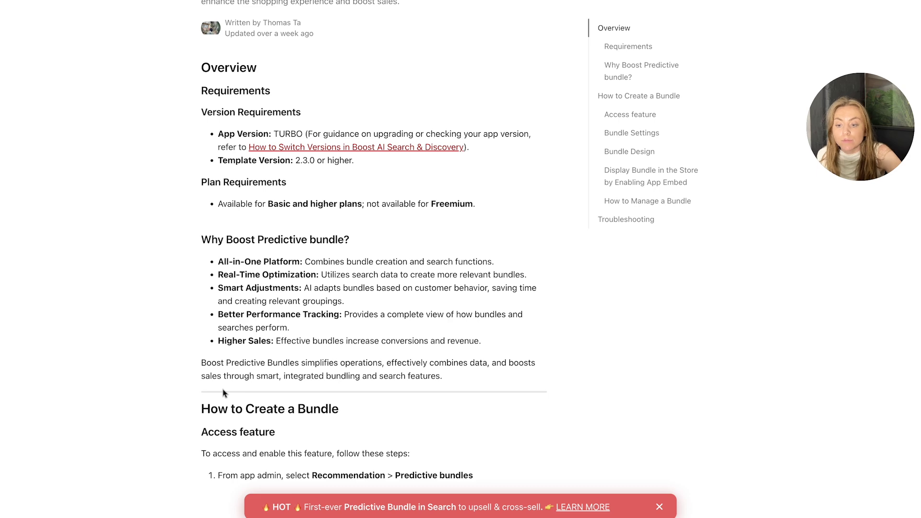
pyautogui.scroll(-5, 224, 394)
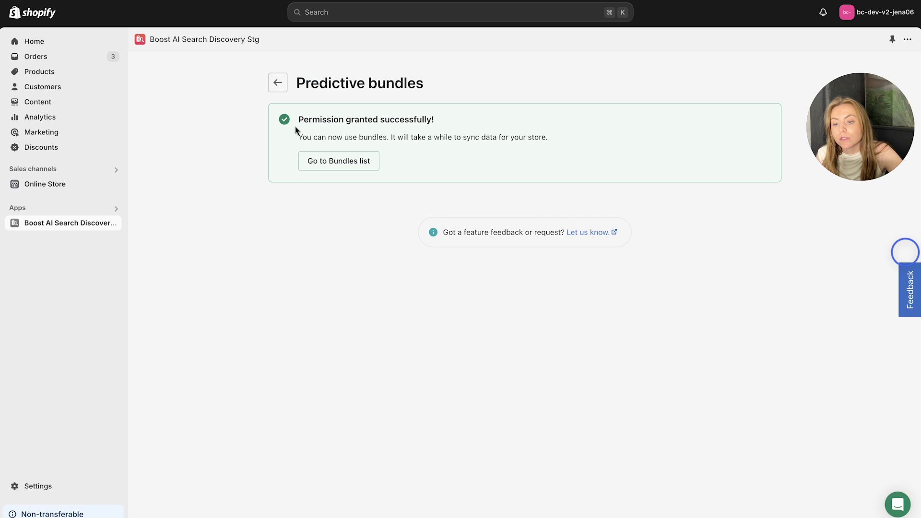
# Step: From the bundles list, add a new bundle to reach Step 1: Bundle settings
pyautogui.click(344, 163)
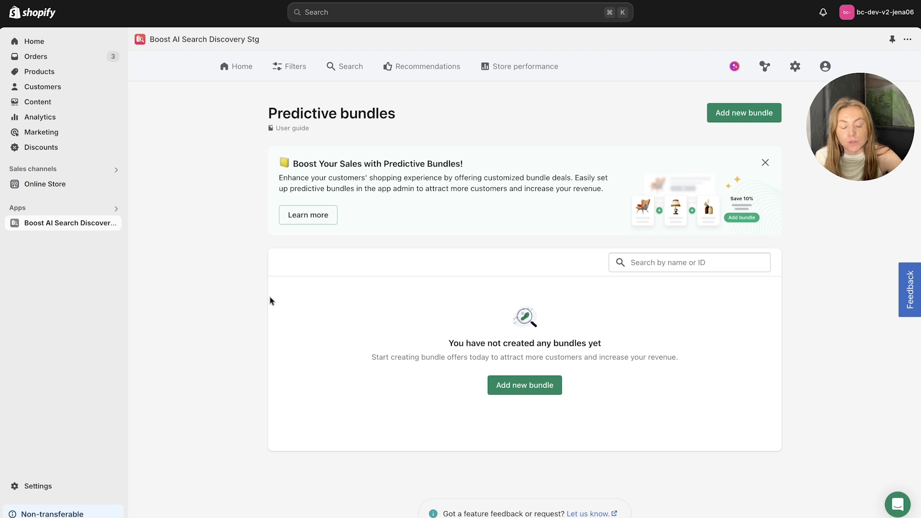
pyautogui.click(539, 385)
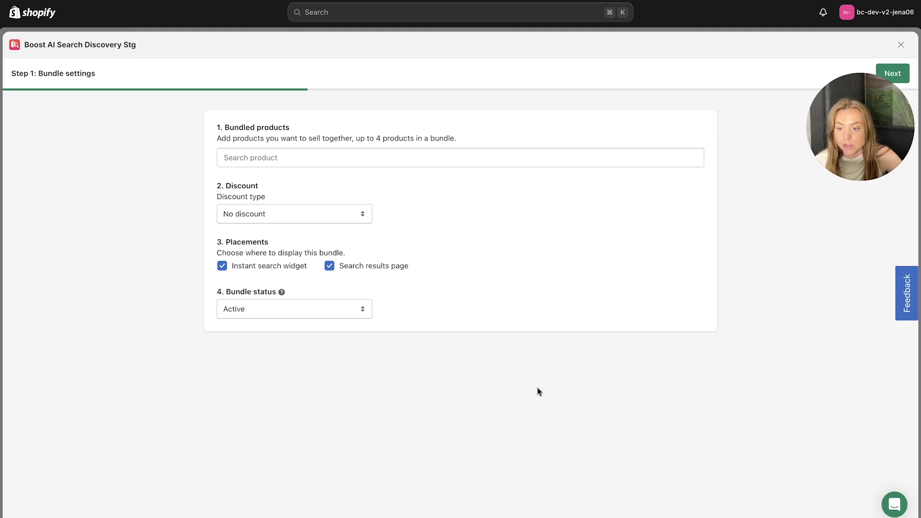
# Step: Add Product 1, Product 2, Product 3 and Product 4 to the bundle
pyautogui.click(290, 163)
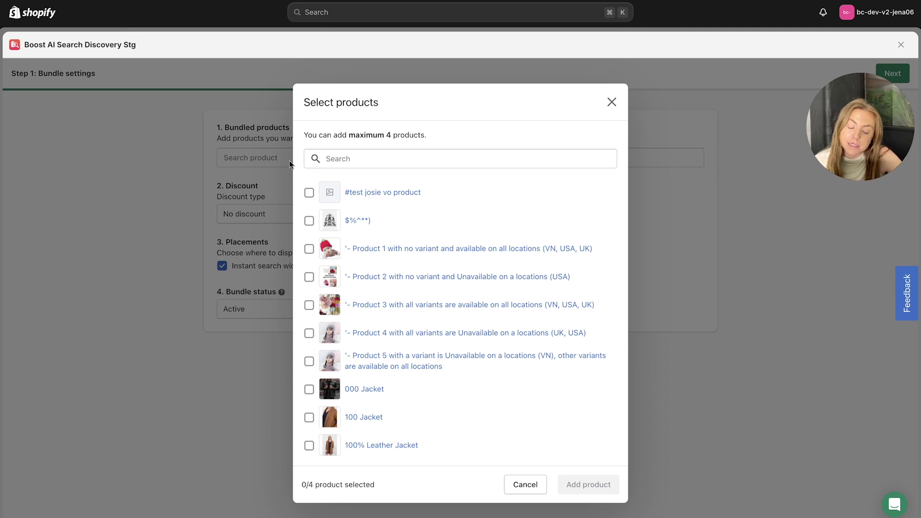
pyautogui.click(309, 250)
pyautogui.click(309, 279)
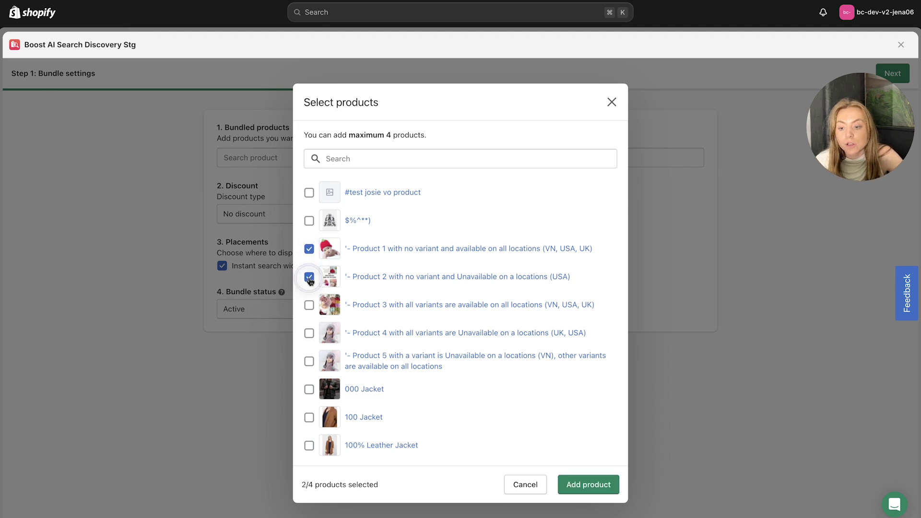
pyautogui.click(309, 305)
pyautogui.click(309, 333)
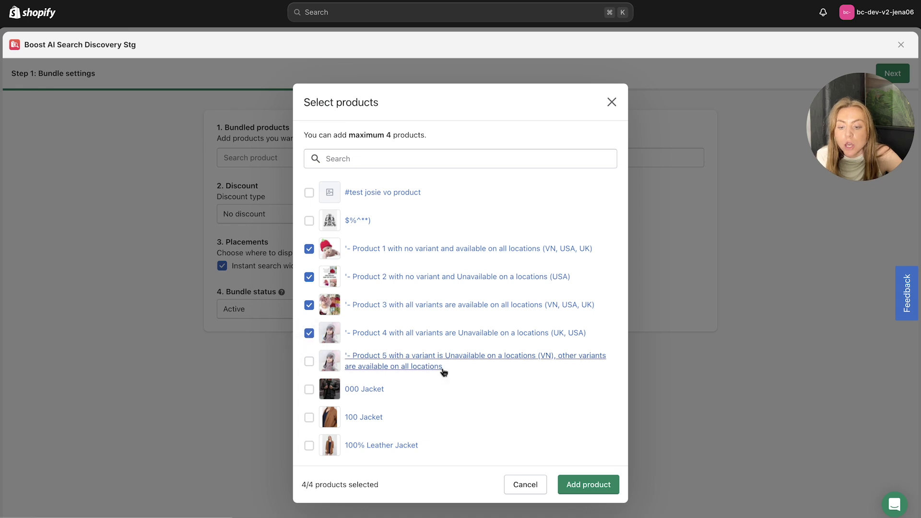
pyautogui.scroll(-5, 444, 372)
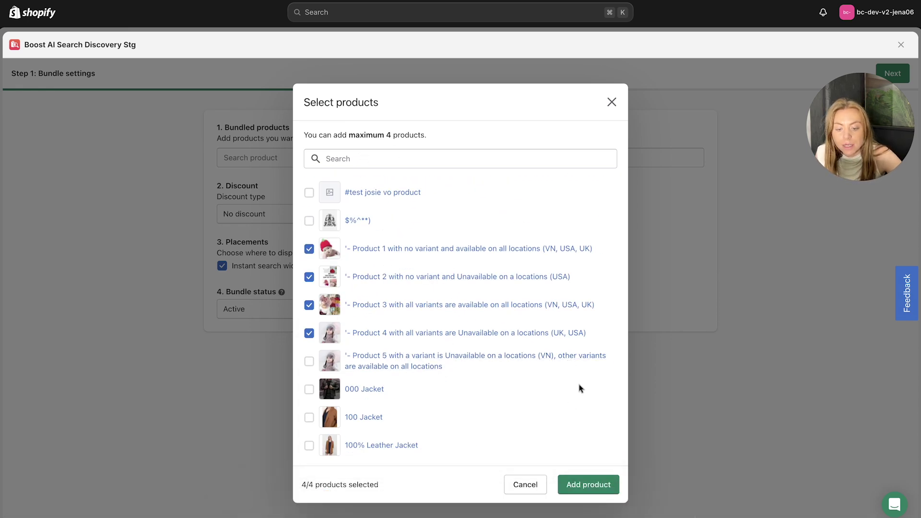
pyautogui.click(582, 487)
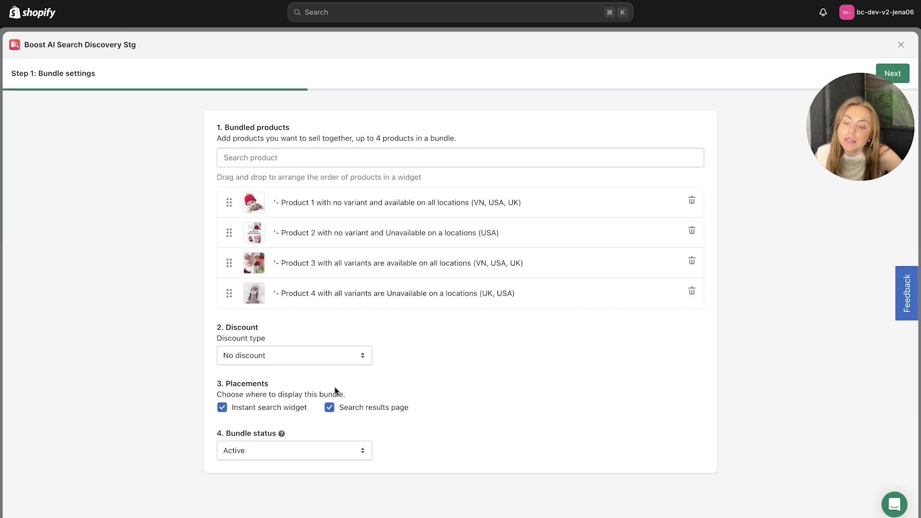
# Step: Give the bundle a Percentage discount with value 20
pyautogui.click(305, 359)
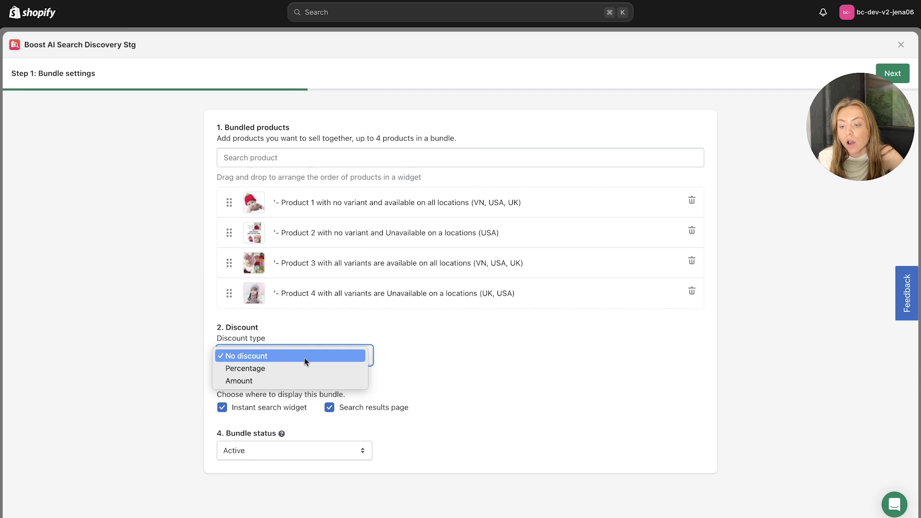
pyautogui.click(294, 370)
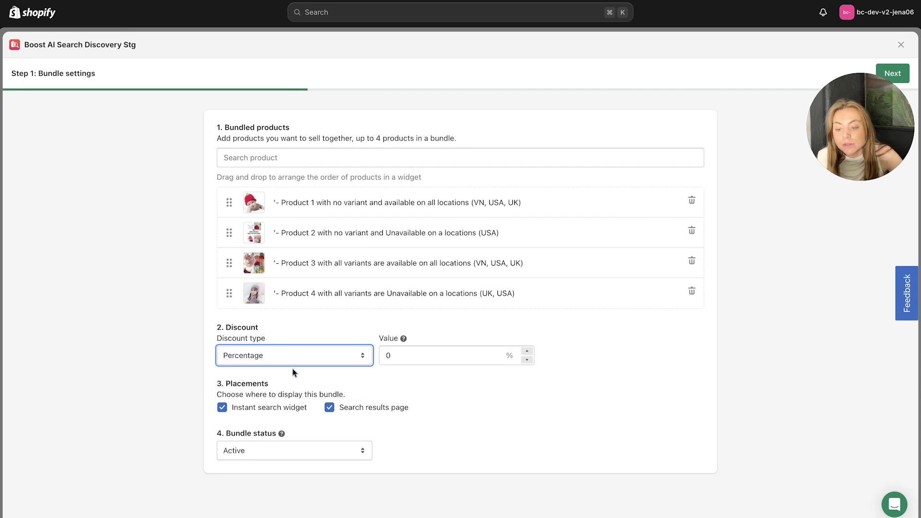
pyautogui.click(527, 352)
pyautogui.click(527, 351)
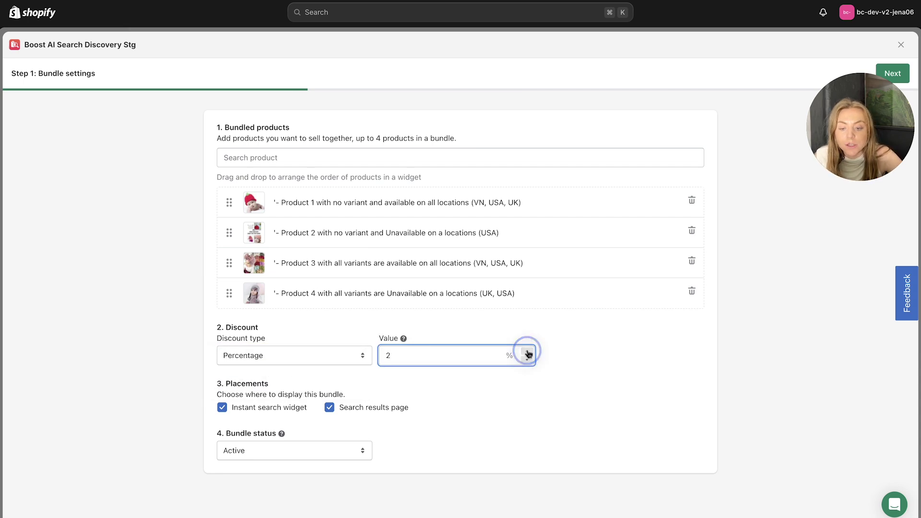
pyautogui.click(526, 352)
pyautogui.click(527, 352)
pyautogui.click(439, 352)
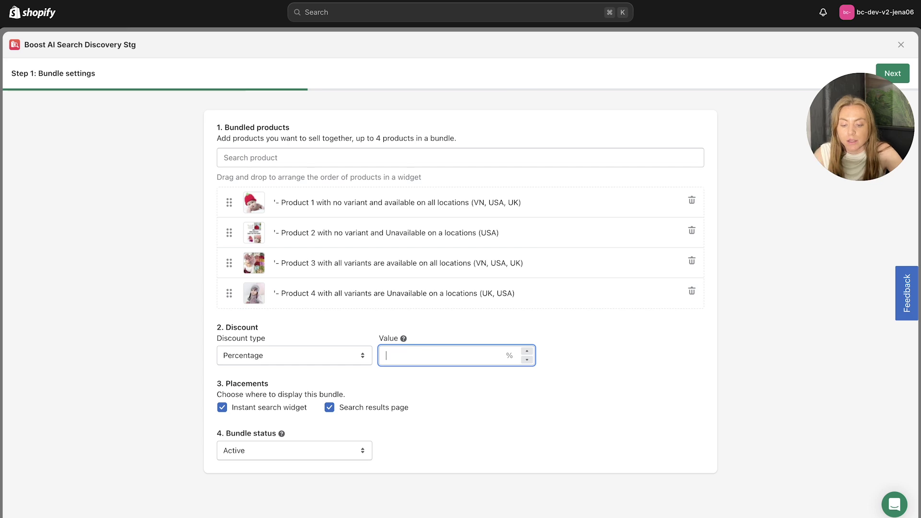
pyautogui.click(494, 422)
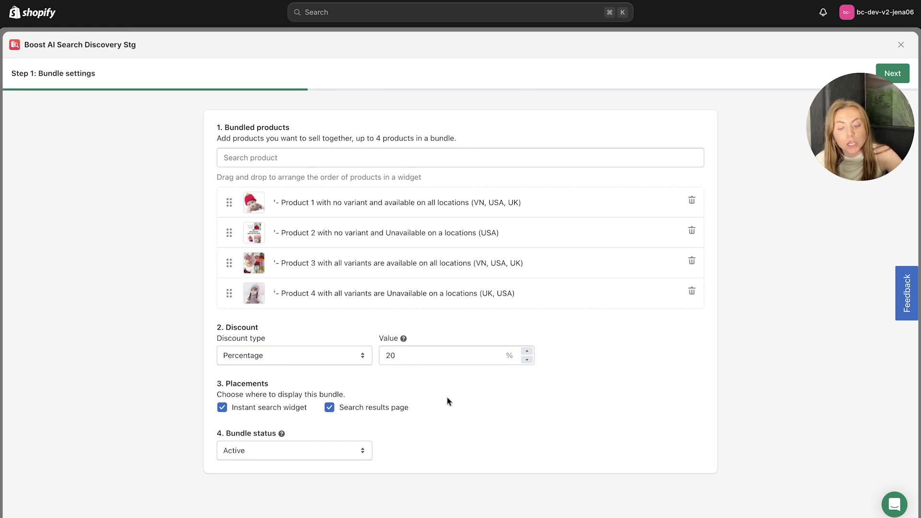
pyautogui.click(909, 256)
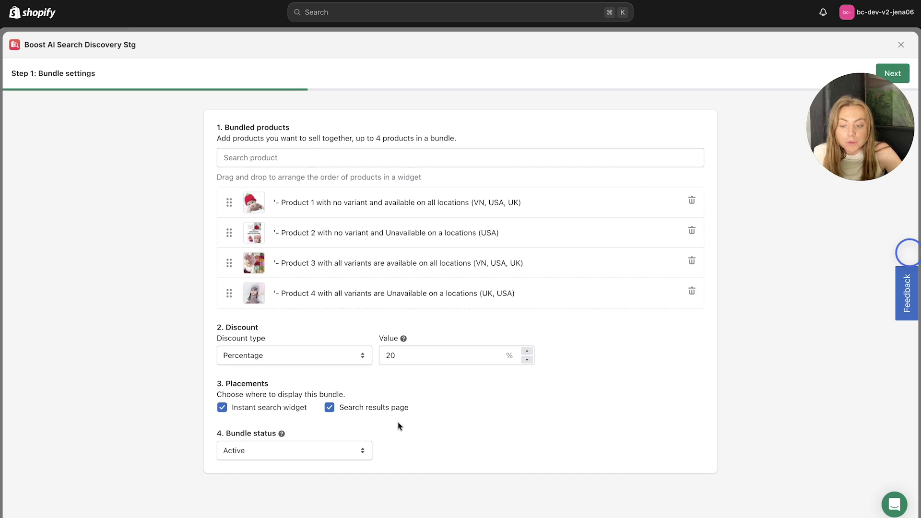
# Step: Keep the bundle status Active and continue to Step 2: Bundle design
pyautogui.click(316, 453)
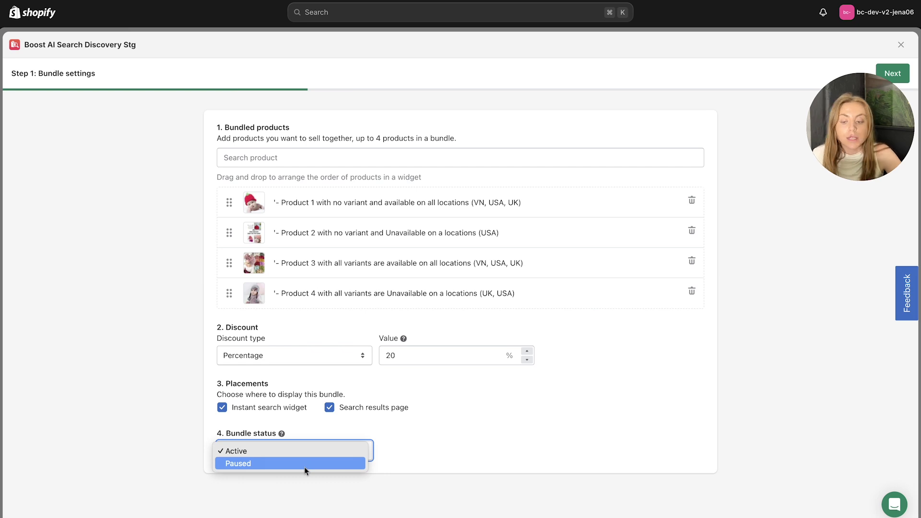
pyautogui.click(423, 438)
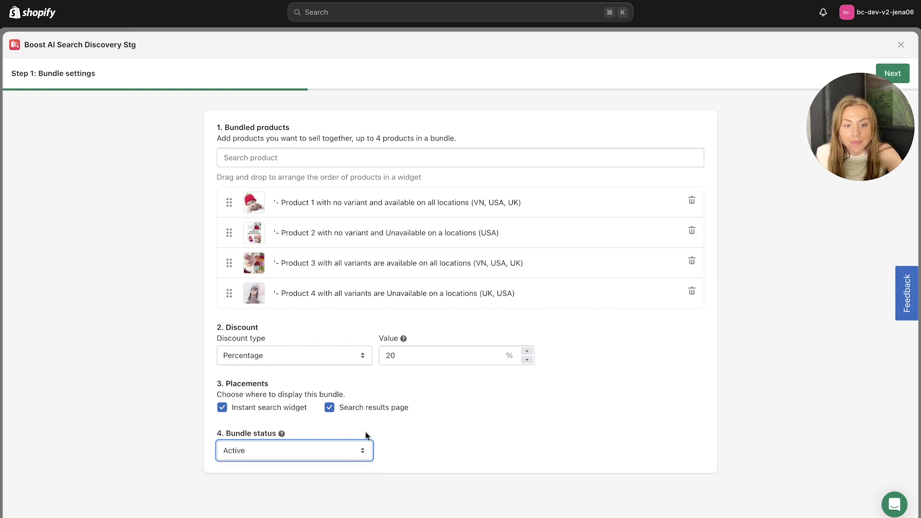
pyautogui.click(894, 72)
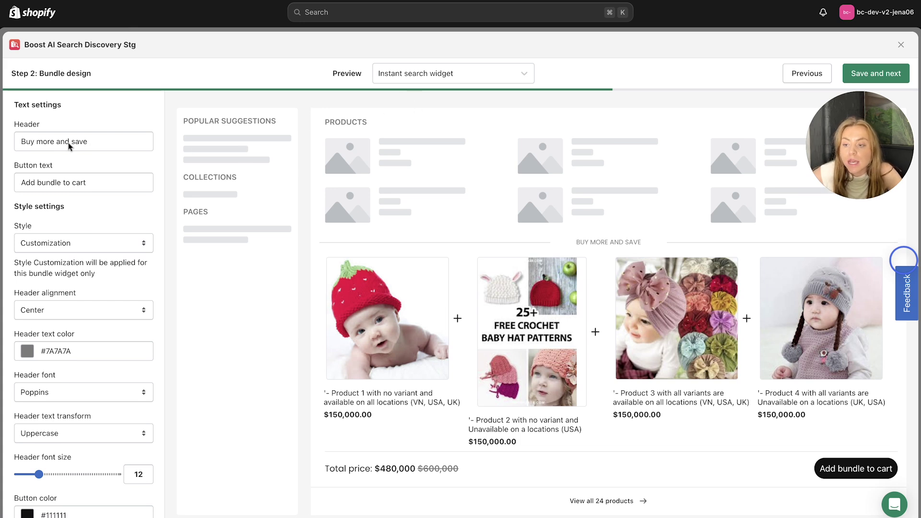
pyautogui.moveTo(96, 139); pyautogui.dragTo(15, 141)
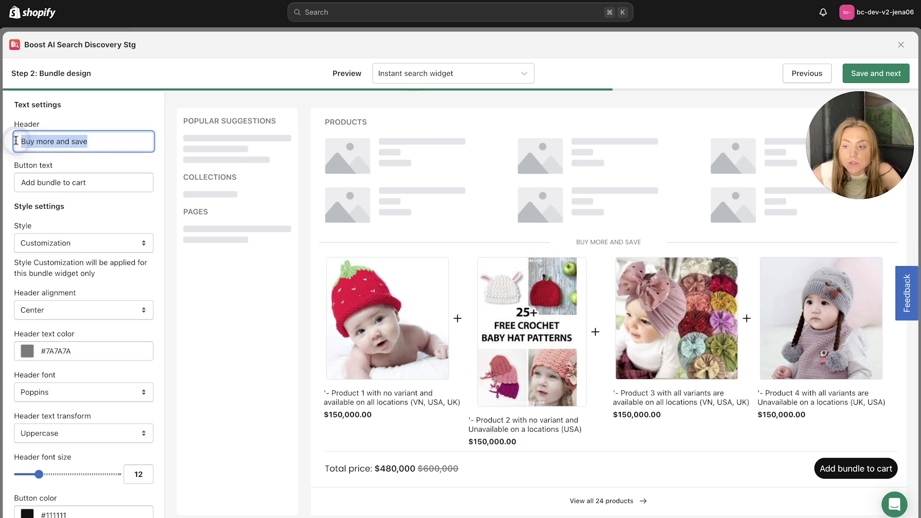
pyautogui.click(120, 252)
pyautogui.click(129, 249)
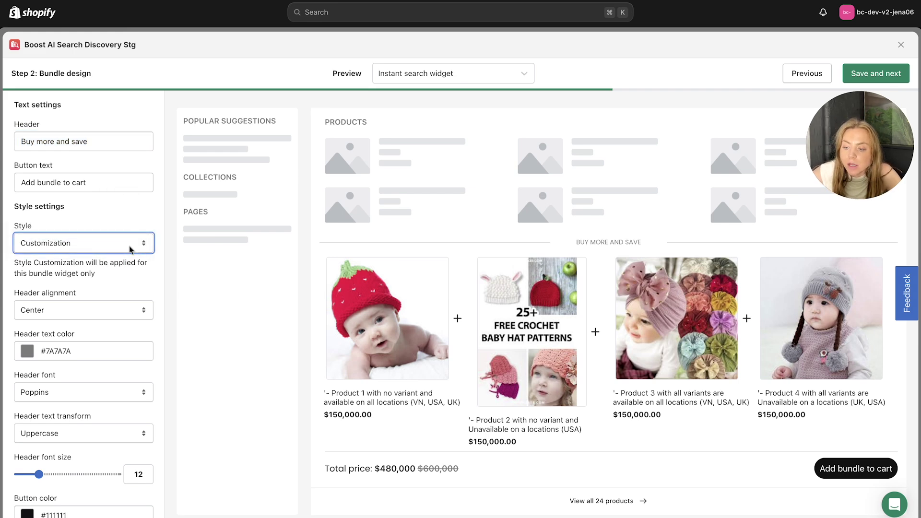
pyautogui.scroll(-3, 103, 312)
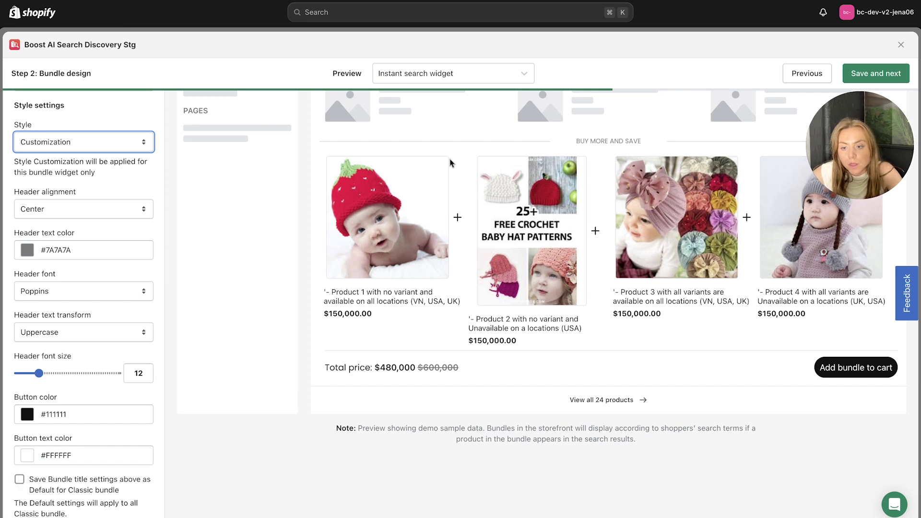
pyautogui.click(454, 77)
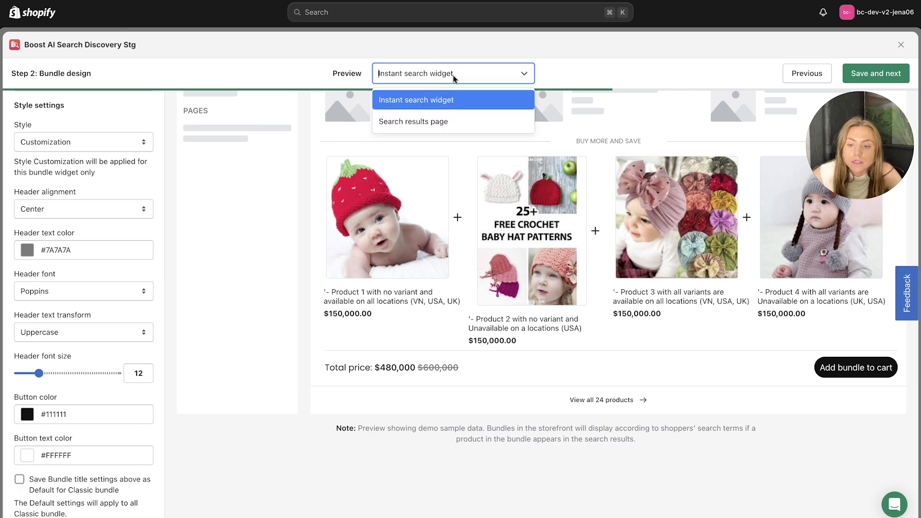
pyautogui.scroll(3, 276, 282)
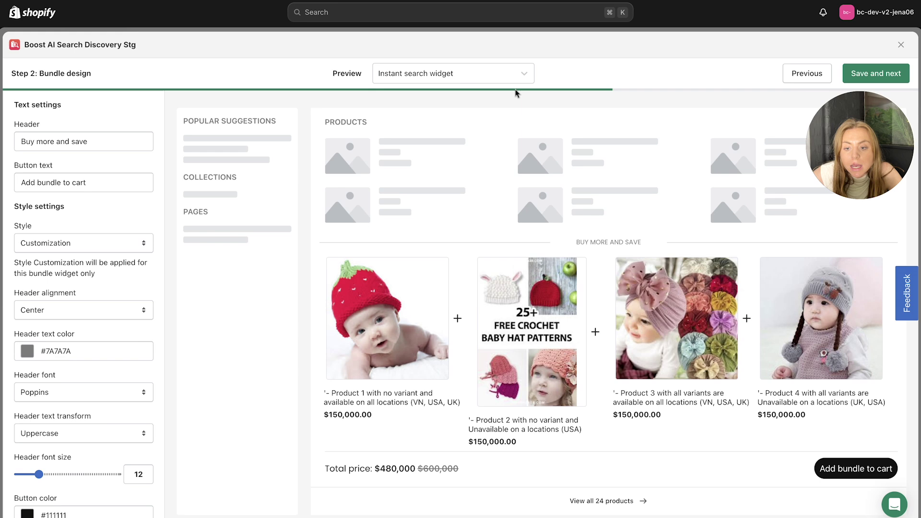
pyautogui.click(468, 74)
pyautogui.click(435, 123)
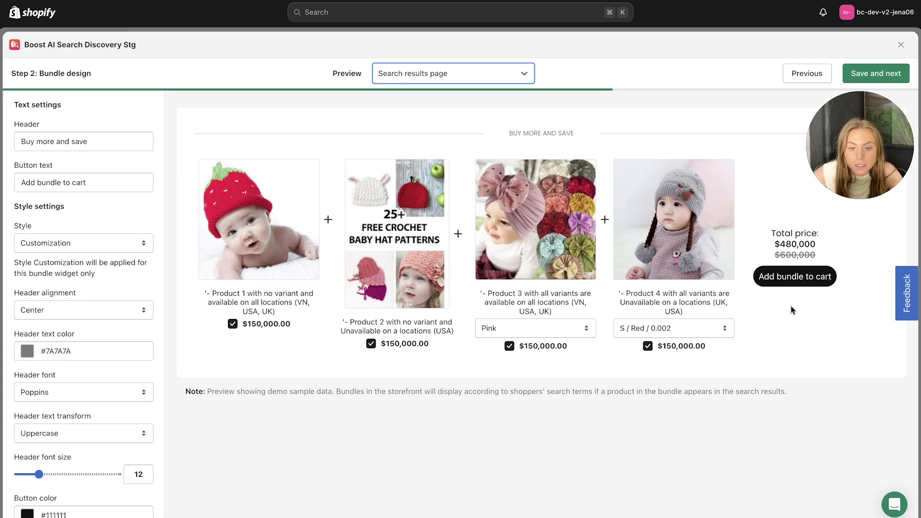
pyautogui.scroll(-2, 110, 416)
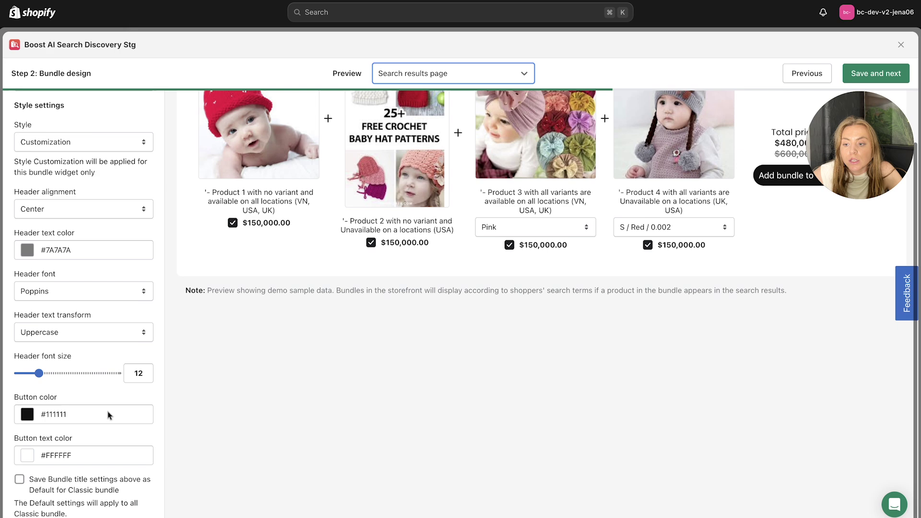
pyautogui.scroll(2, 110, 415)
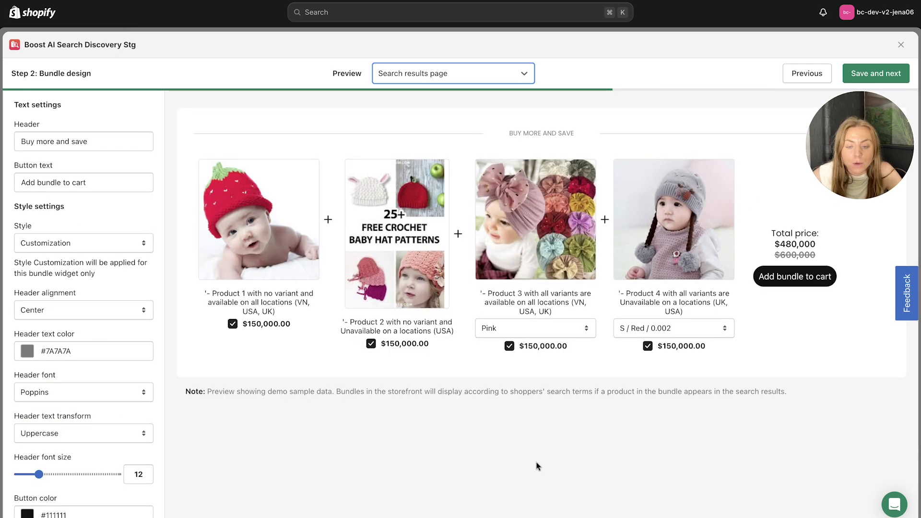
pyautogui.click(401, 81)
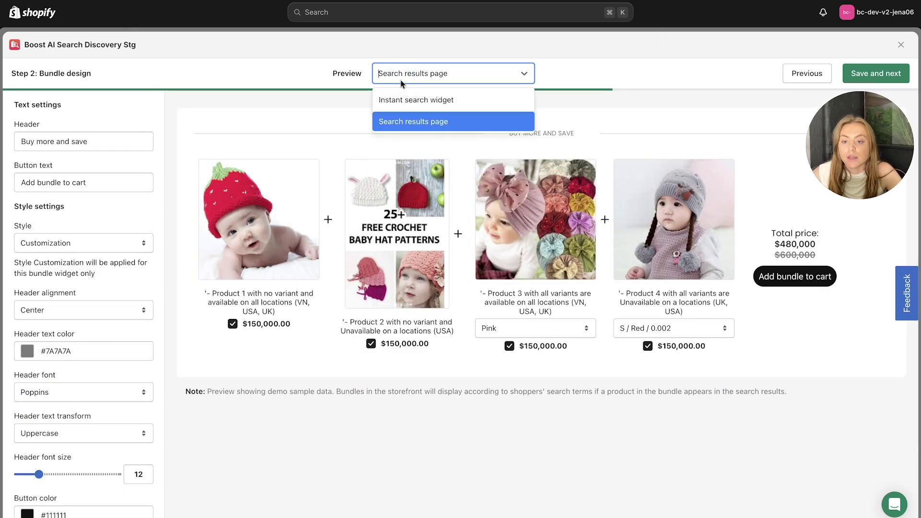
pyautogui.click(407, 100)
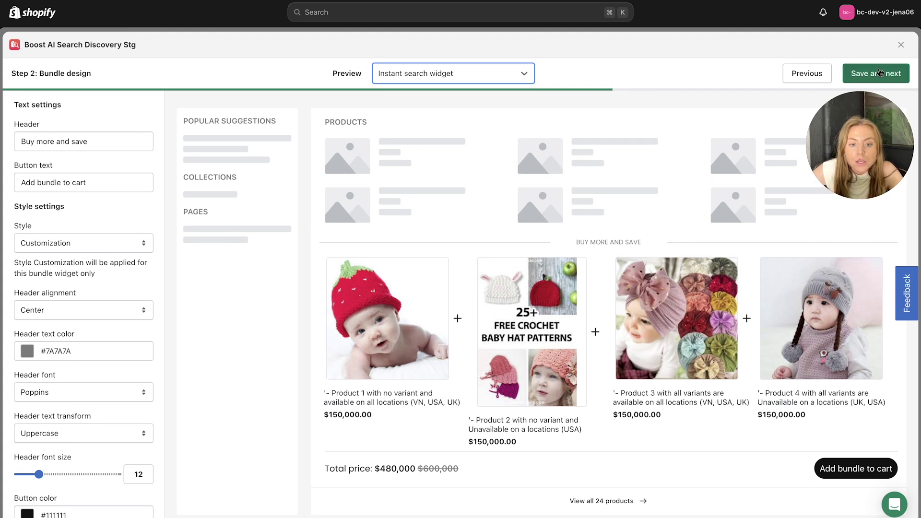
# Step: Save the bundle design, then review Step 3's TURBO theme and Enable Boost Core requirements
pyautogui.click(869, 76)
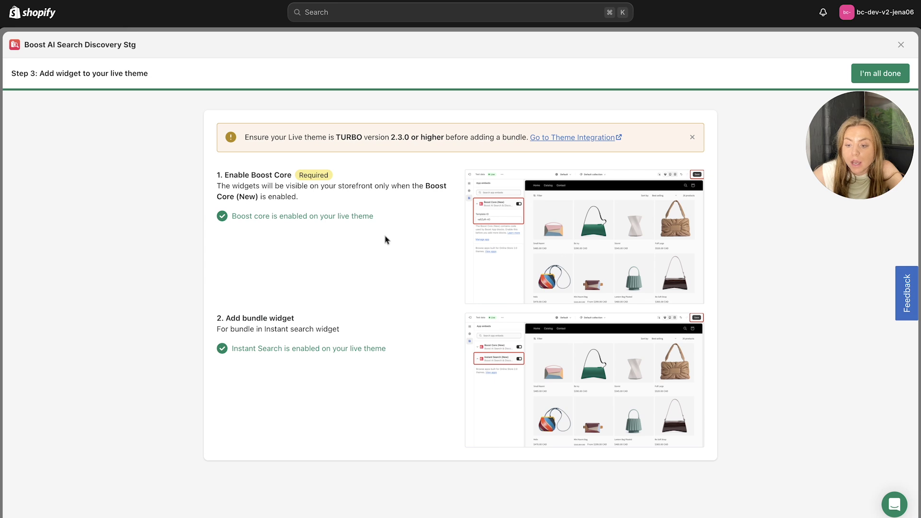
pyautogui.moveTo(245, 138); pyautogui.dragTo(442, 146)
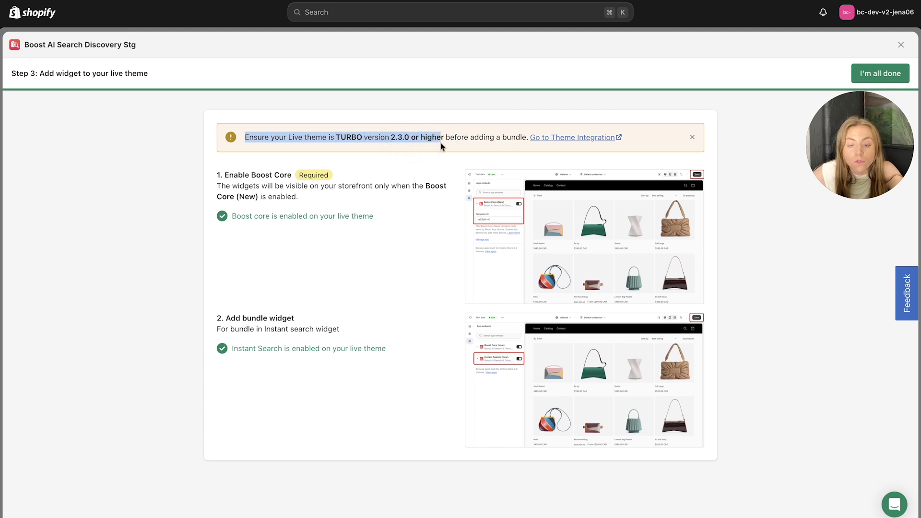
pyautogui.click(379, 207)
pyautogui.moveTo(219, 175); pyautogui.dragTo(364, 176)
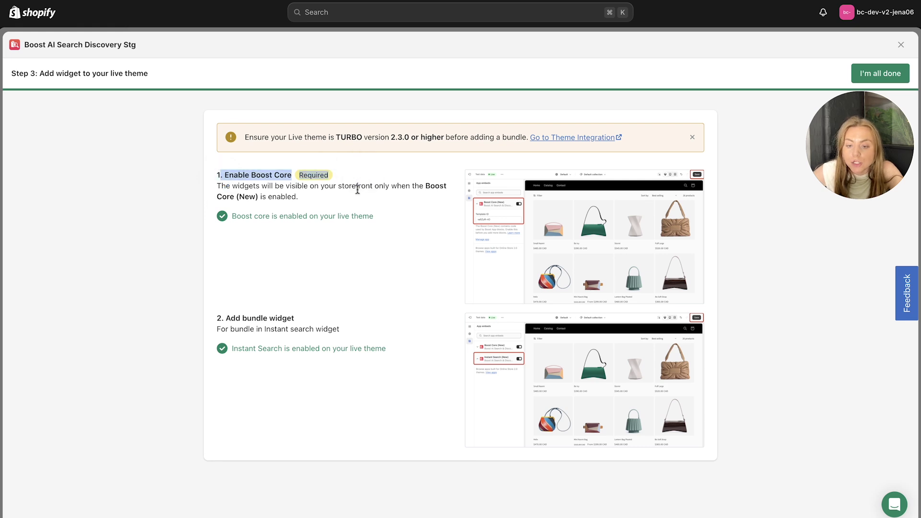
pyautogui.click(357, 198)
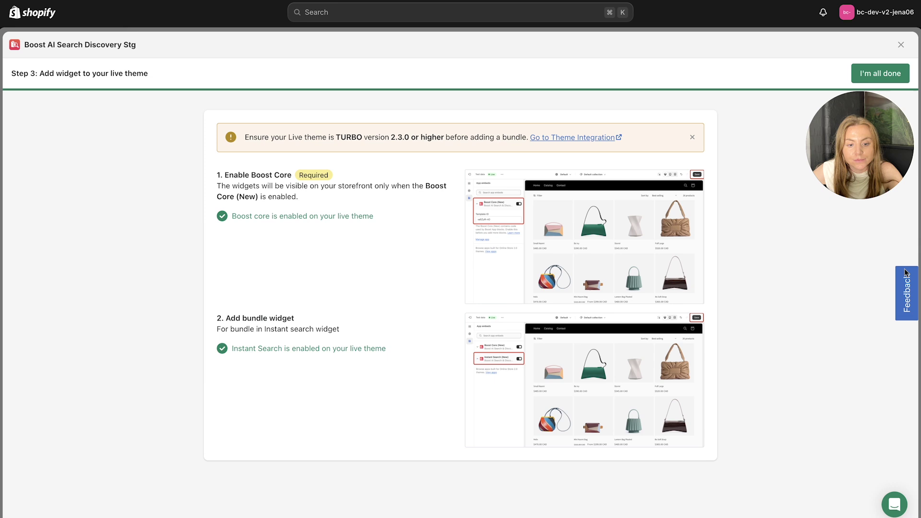
pyautogui.click(914, 260)
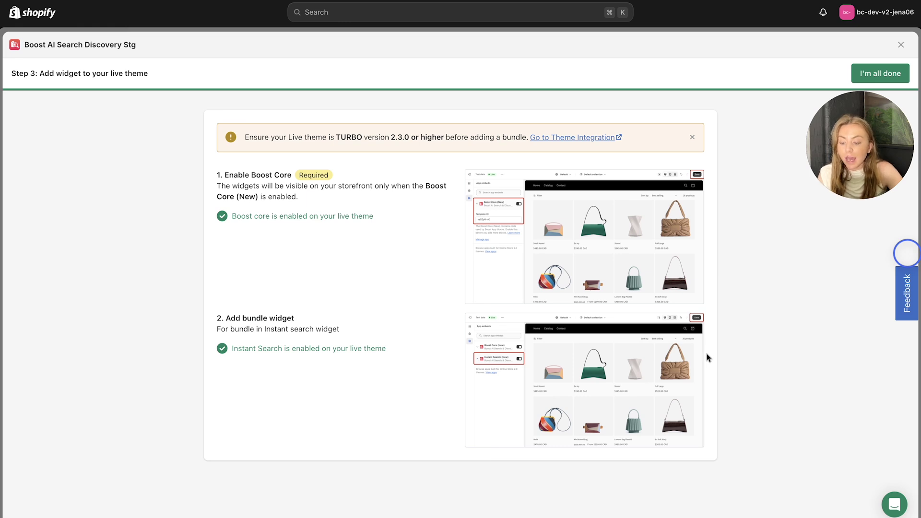
# Step: Finish setup, then open the Buy more and save bundle for editing and close it unchanged
pyautogui.click(879, 74)
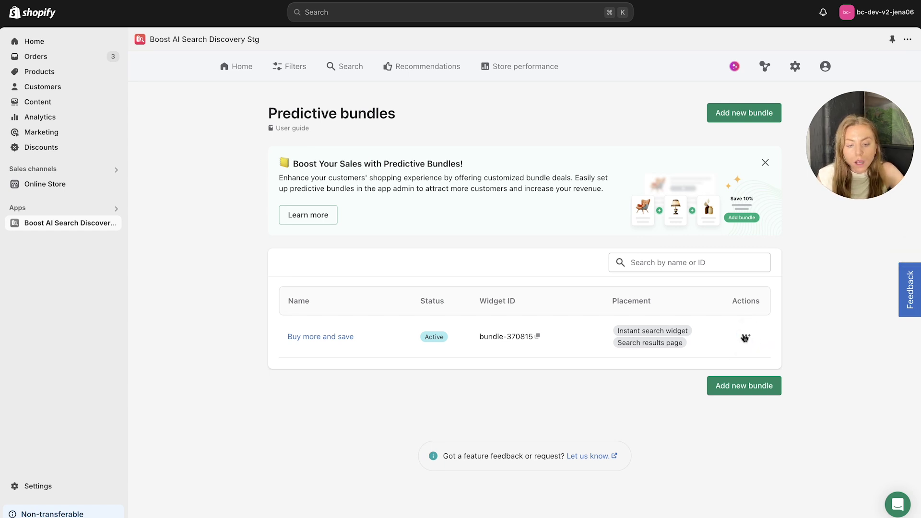
pyautogui.click(746, 336)
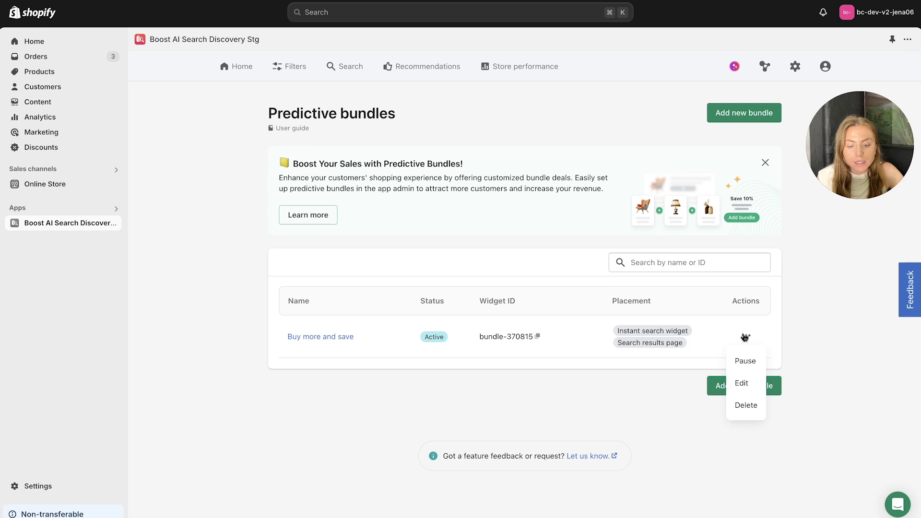
pyautogui.click(742, 384)
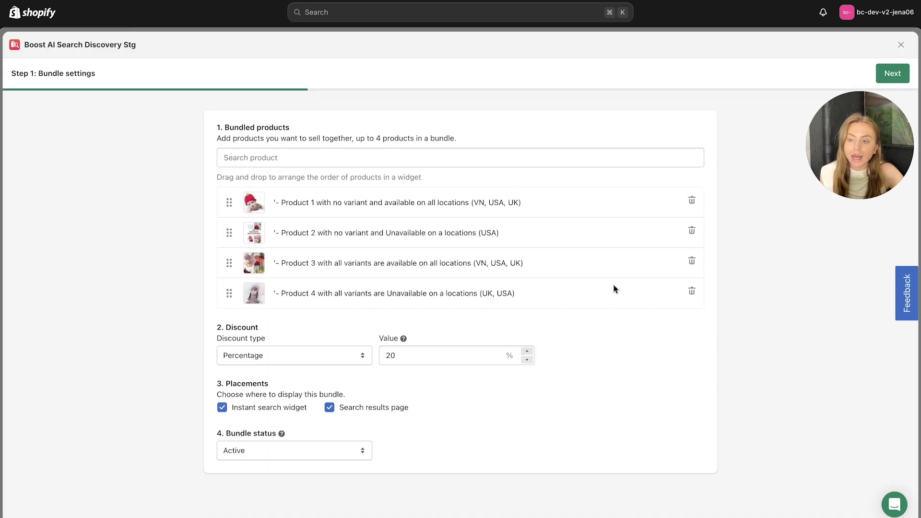
pyautogui.click(891, 76)
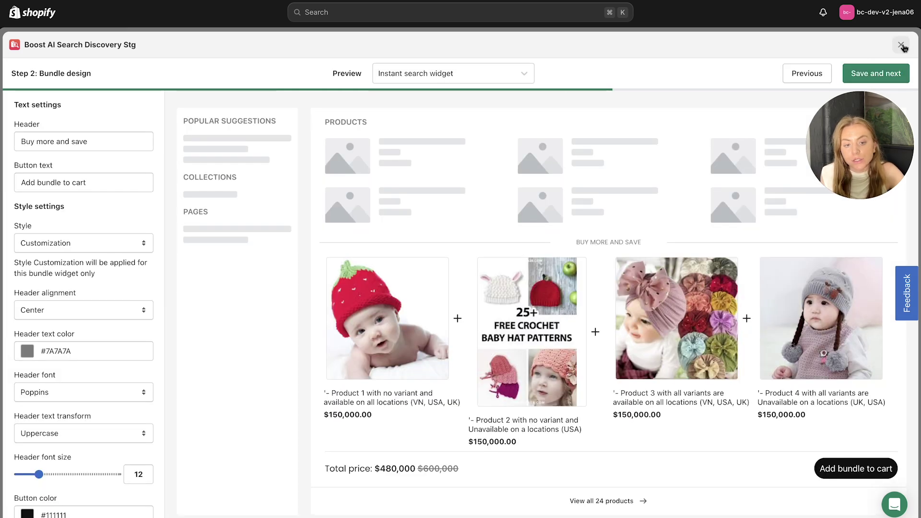
pyautogui.click(902, 45)
pyautogui.click(746, 337)
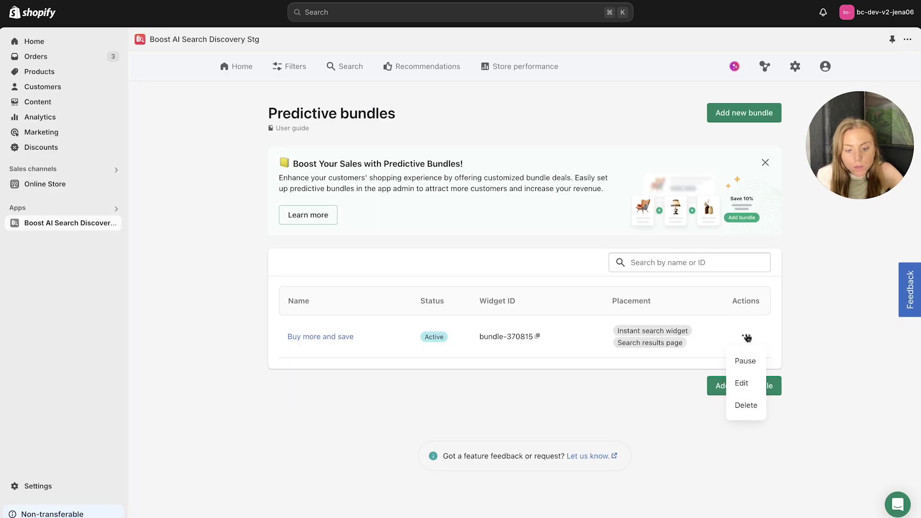
# Step: Pause the Buy more and save bundle and confirm, leaving its status Paused
pyautogui.click(747, 362)
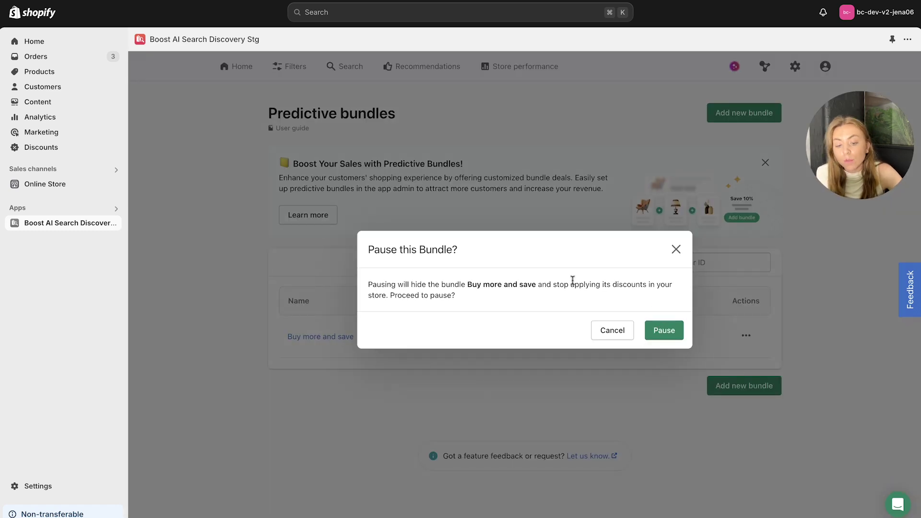
pyautogui.click(666, 334)
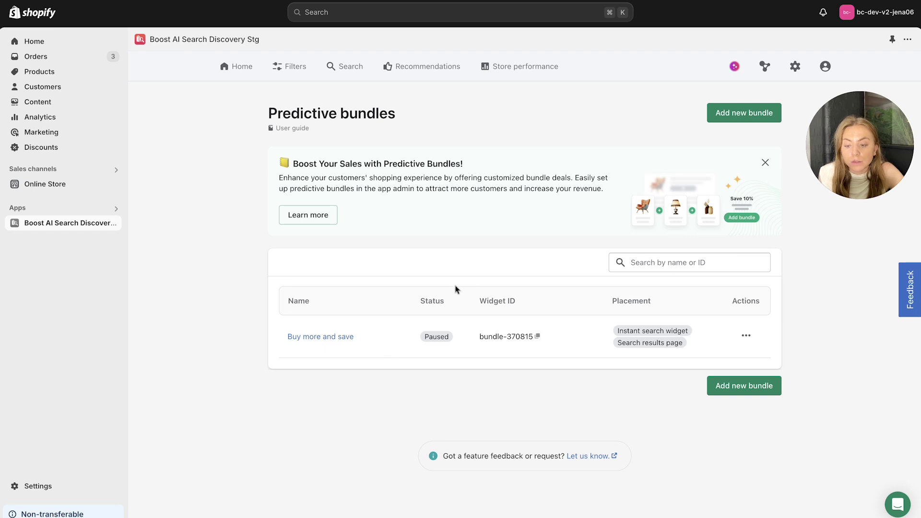
pyautogui.click(746, 336)
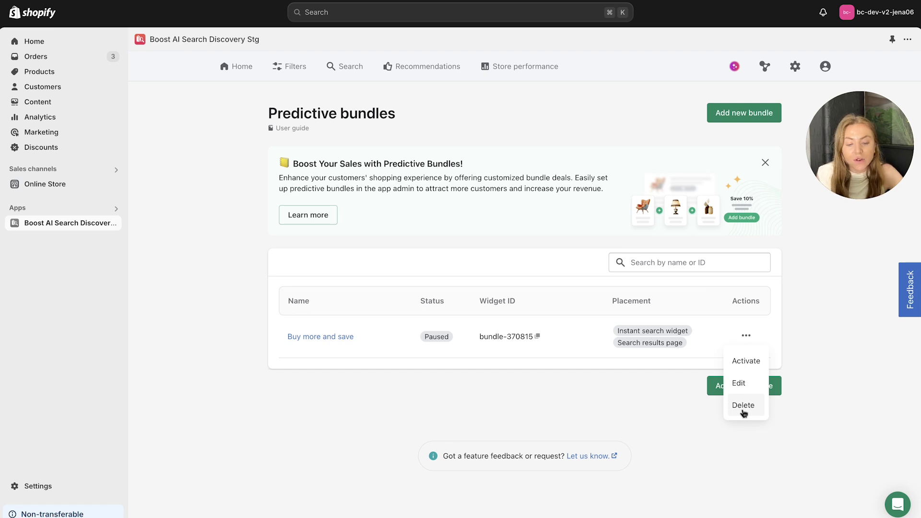
pyautogui.click(814, 330)
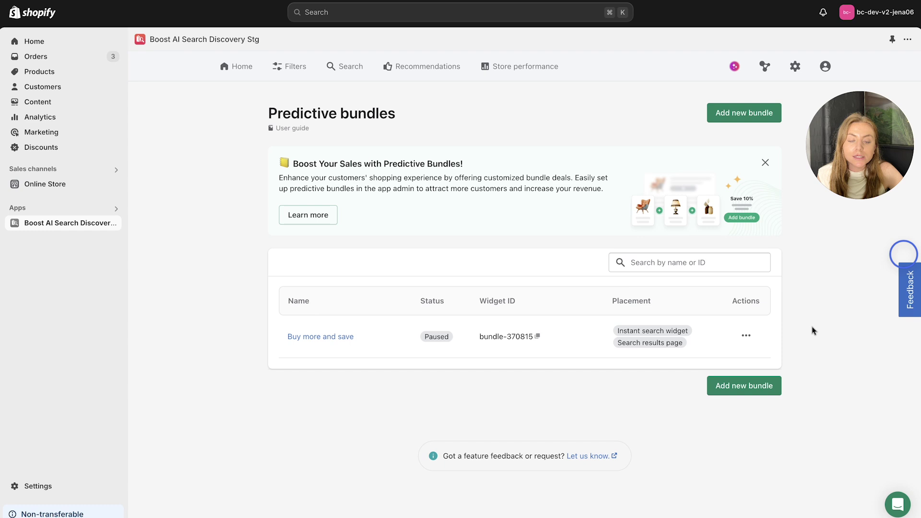
# Step: Open Boost's App preferences page from the gear and account menus
pyautogui.click(794, 70)
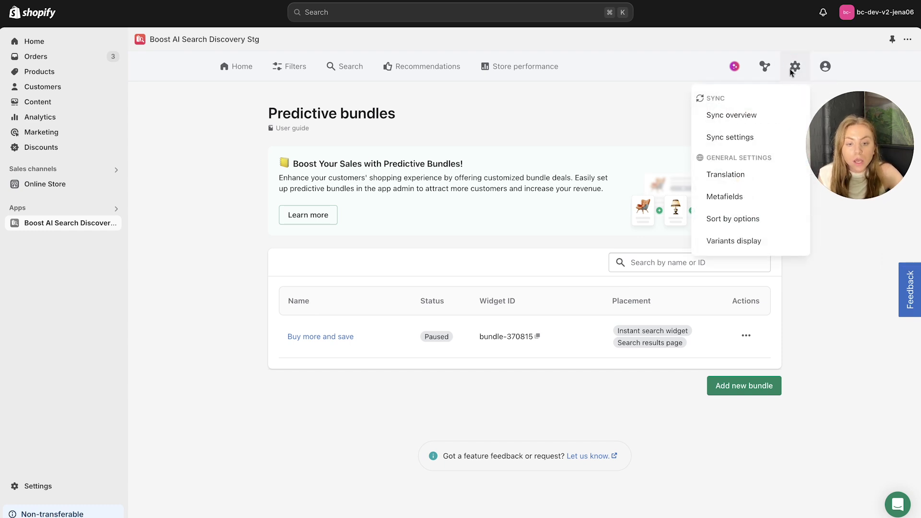
pyautogui.moveTo(824, 67)
pyautogui.click(754, 161)
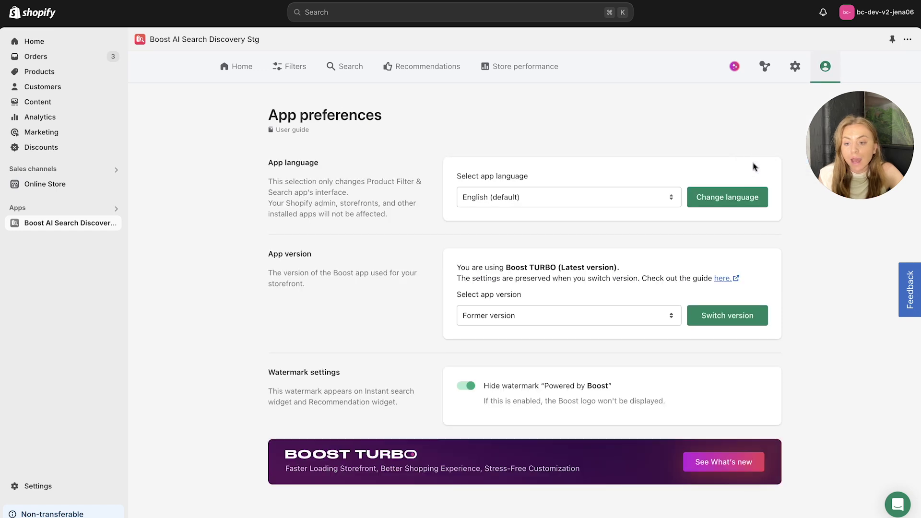
# Step: Highlight the App version heading and its Boost TURBO (Latest version) statement, then clear the selection
pyautogui.moveTo(264, 254); pyautogui.dragTo(380, 259)
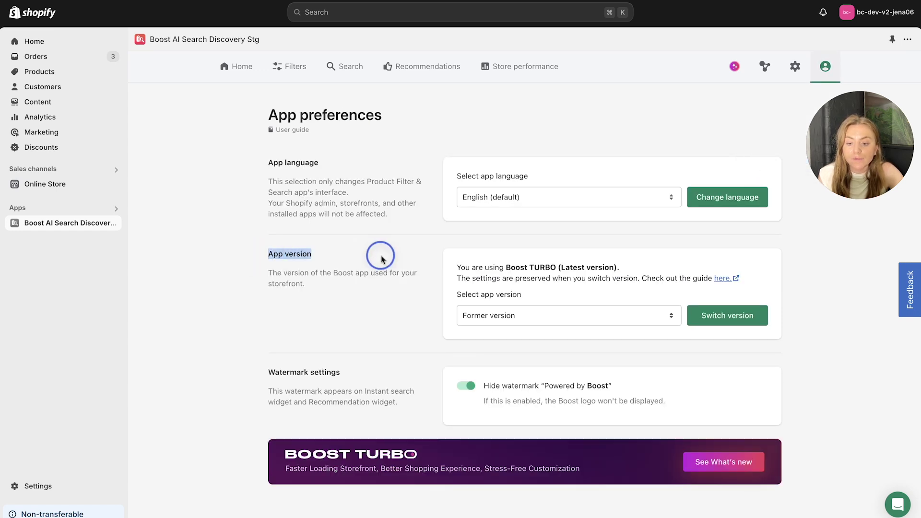
pyautogui.moveTo(635, 269); pyautogui.dragTo(473, 265)
pyautogui.click(435, 279)
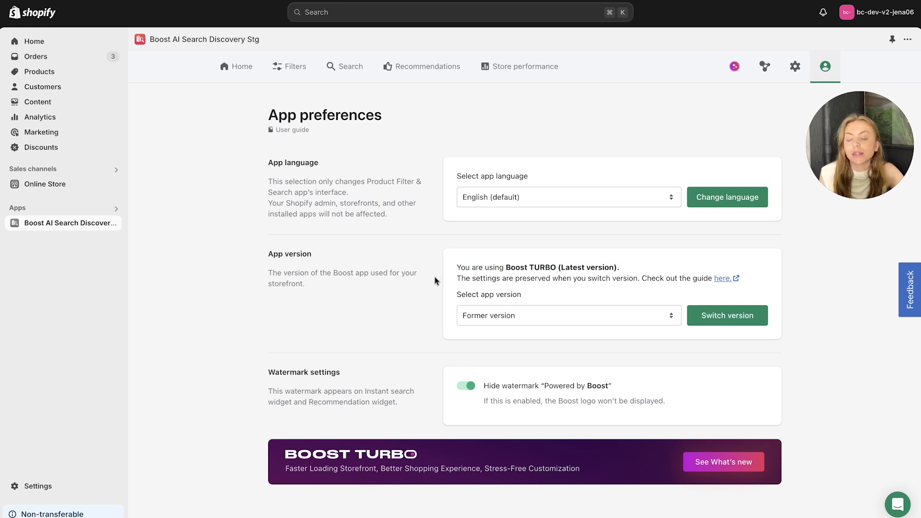
# Step: Go to Recommendations > Predictive bundles with the paused bundle and open the support messenger
pyautogui.click(430, 67)
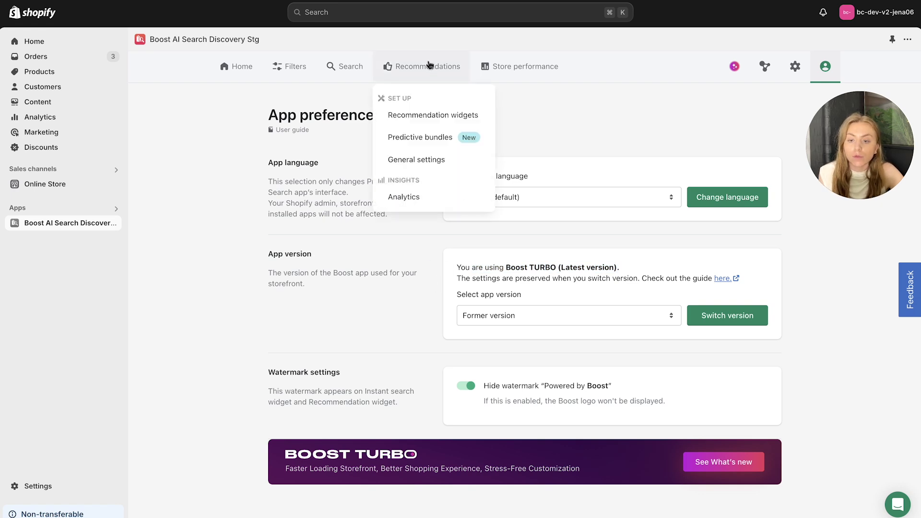
pyautogui.click(433, 138)
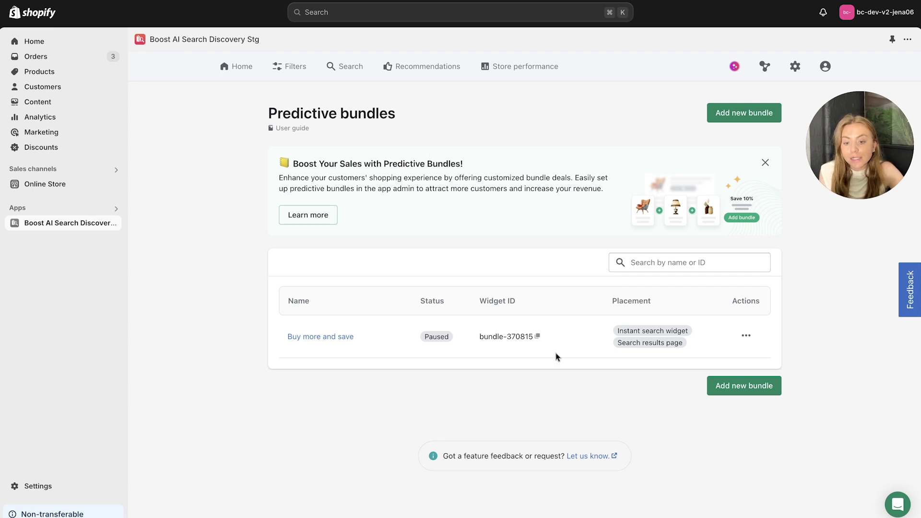
pyautogui.click(898, 503)
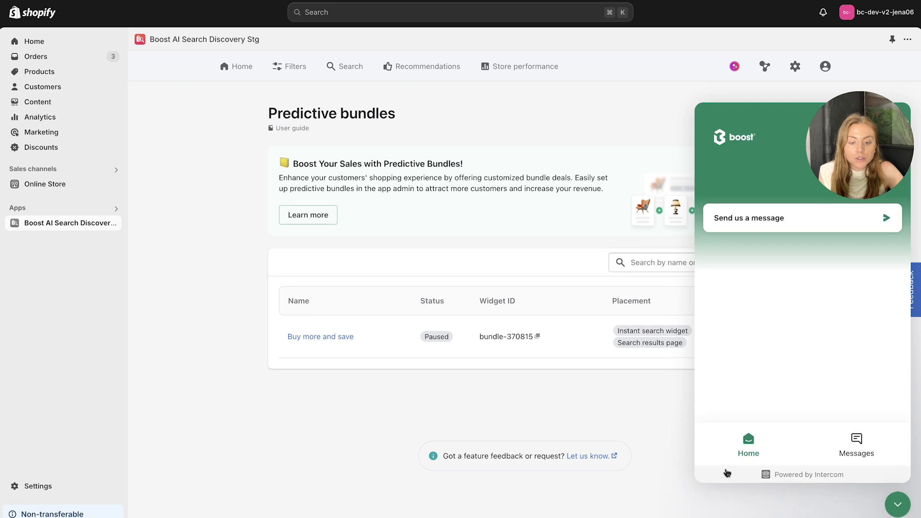